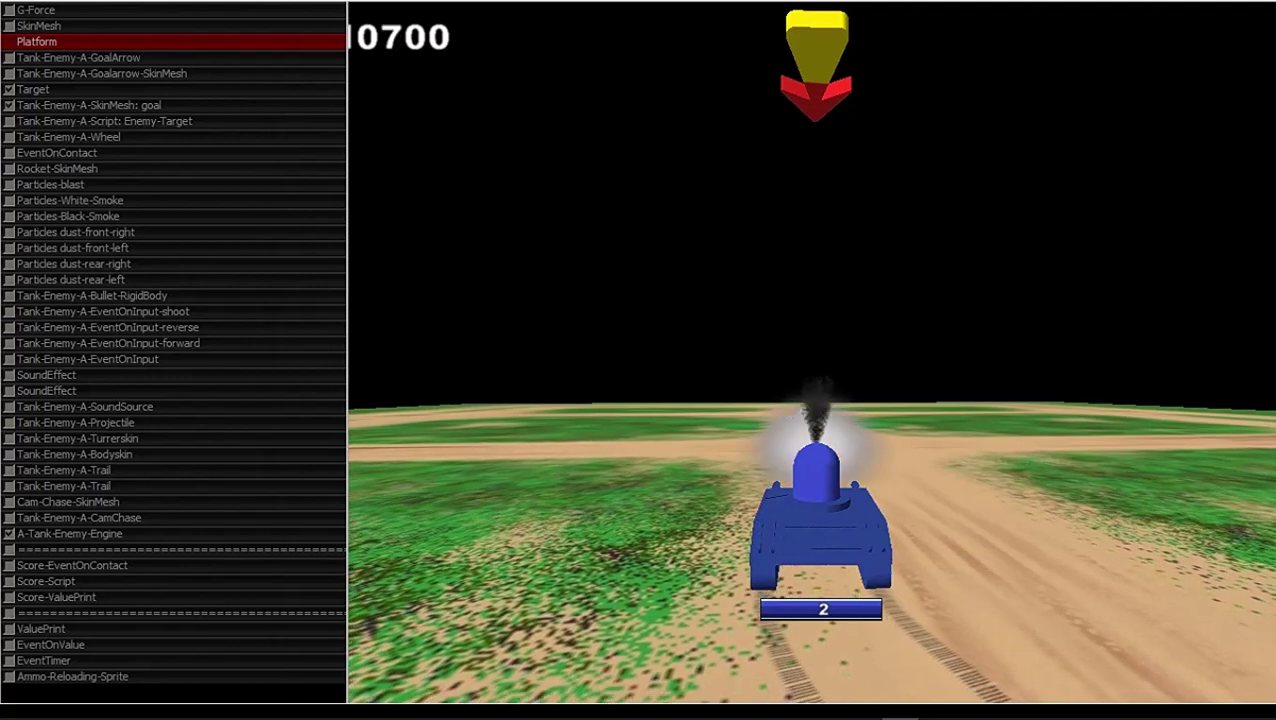
Step: End the tank game preview at score 10700 and return to the editor
key("Escape")
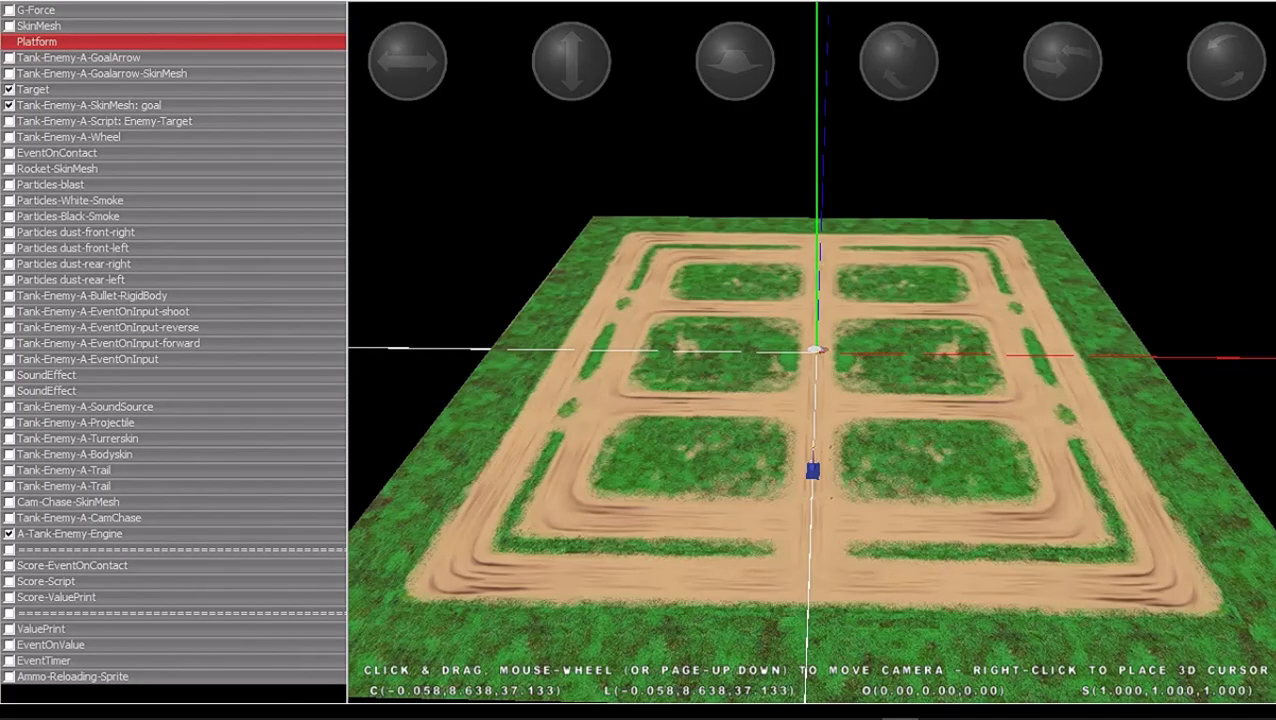
Step: Select the Tank-Enemy-A-CamChase camera and move the editor view closer behind the tank
left_click(70, 533)
left_click(68, 501)
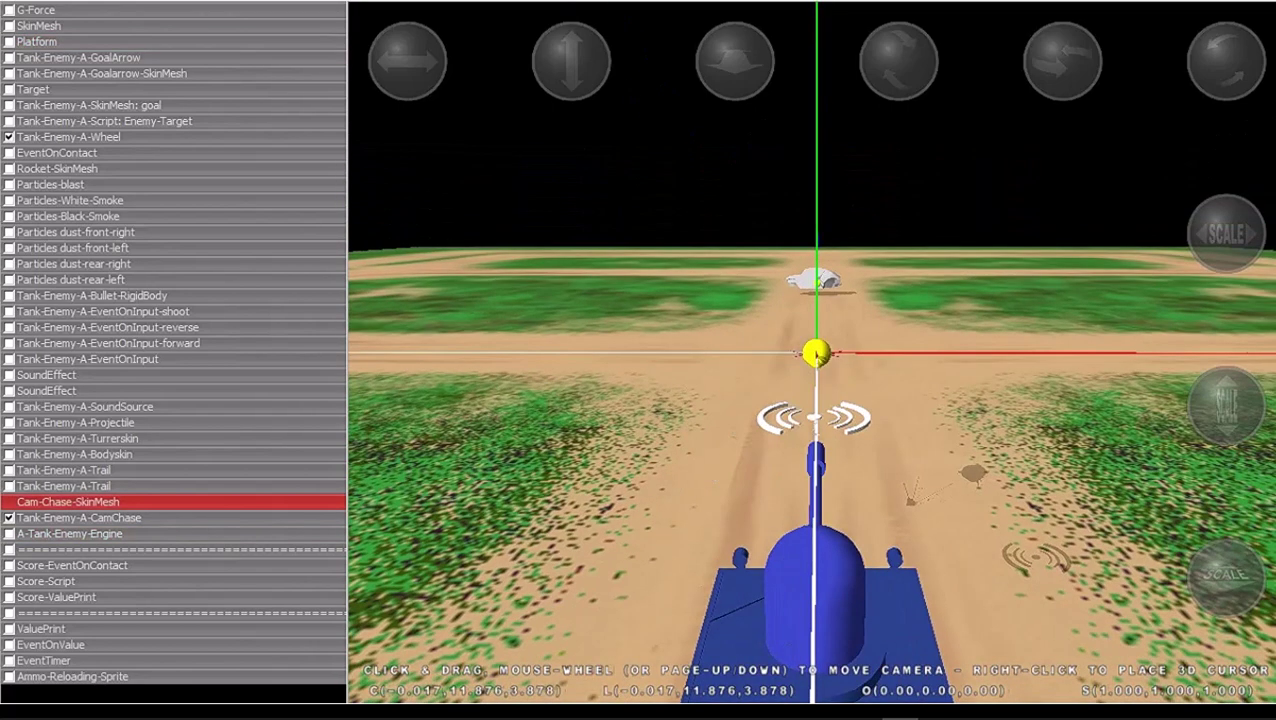
left_click(78, 517)
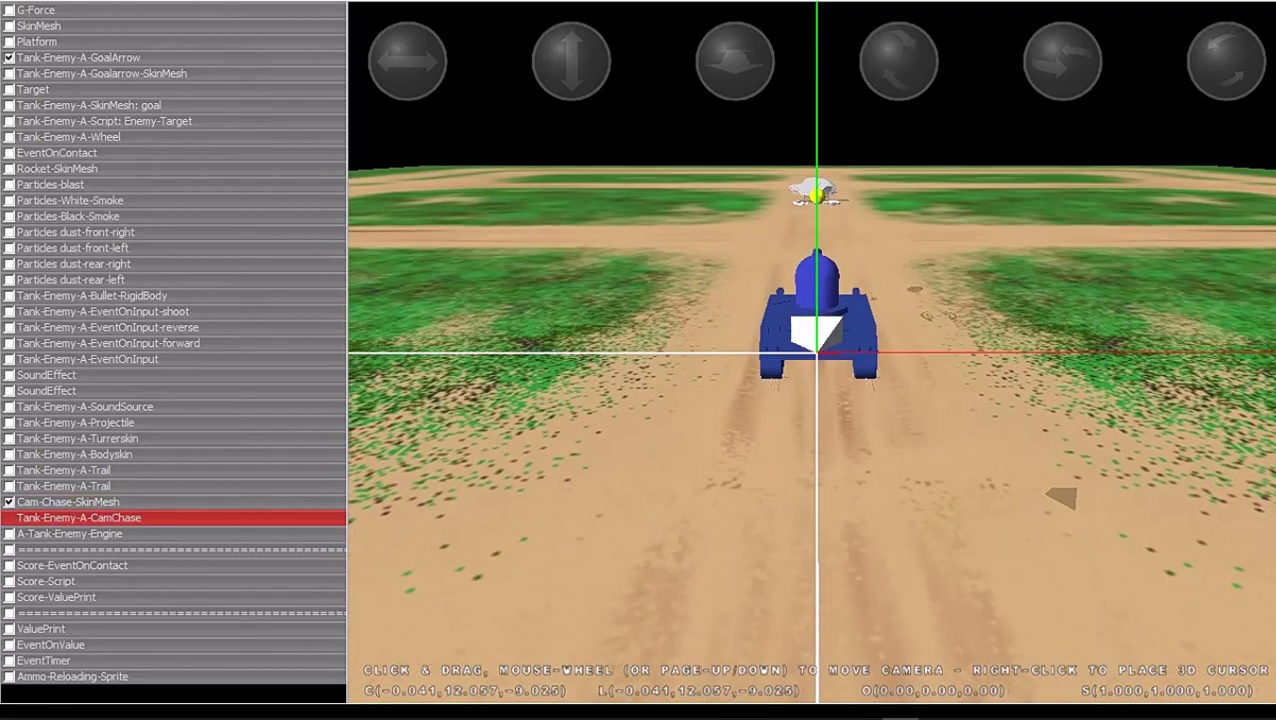
left_click_drag(735, 62, 735, 45)
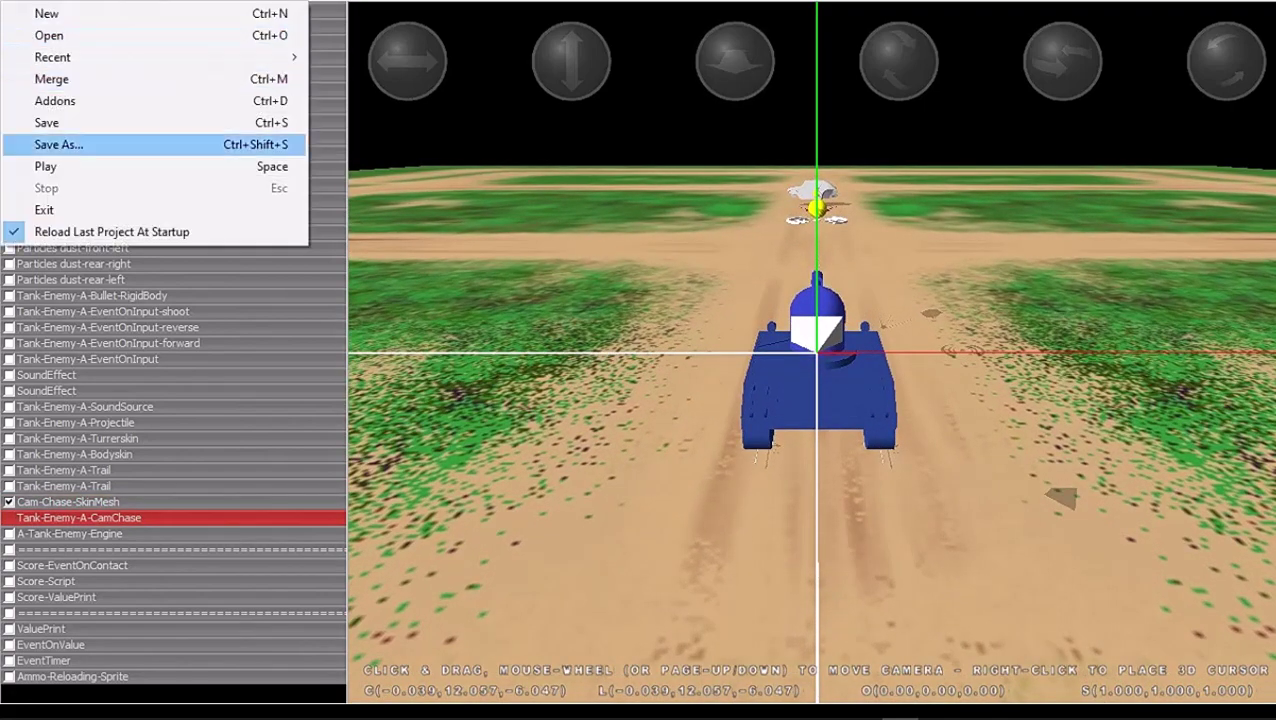
Step: Test-drive the tank forward, then change the chase camera's translation speed from 0.997 to 0.994
left_click(40, 167)
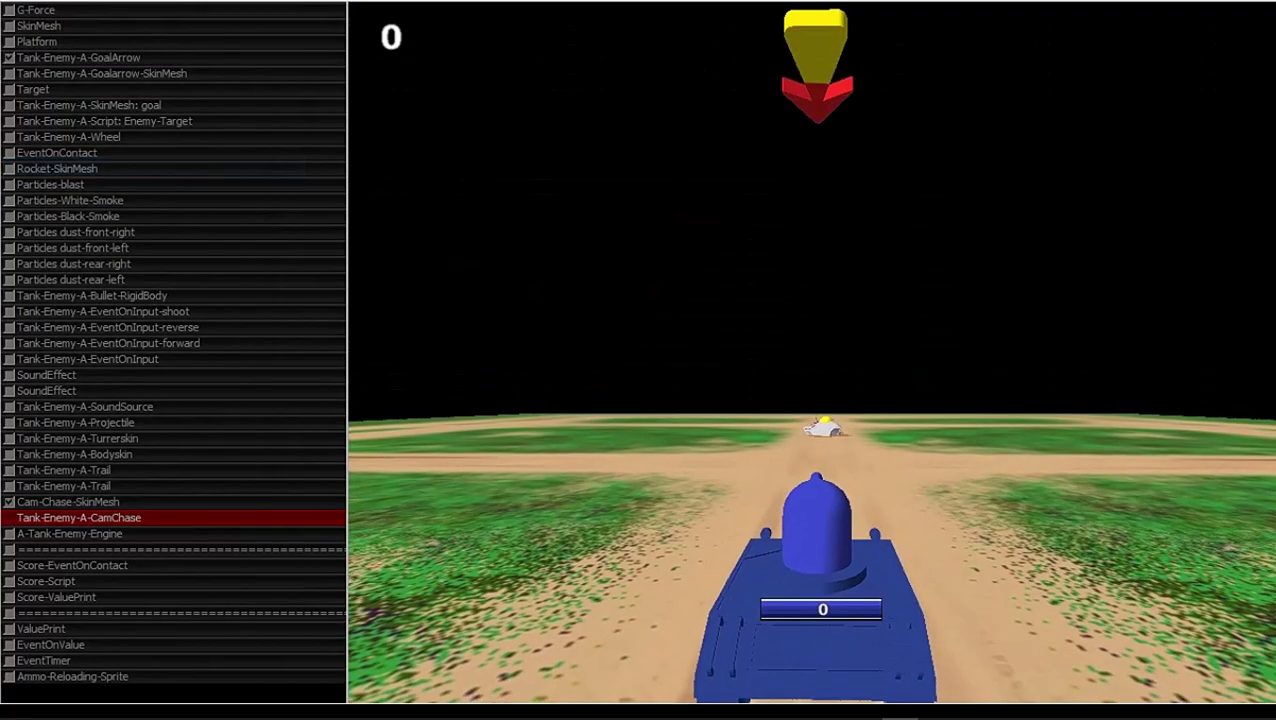
key("Up")
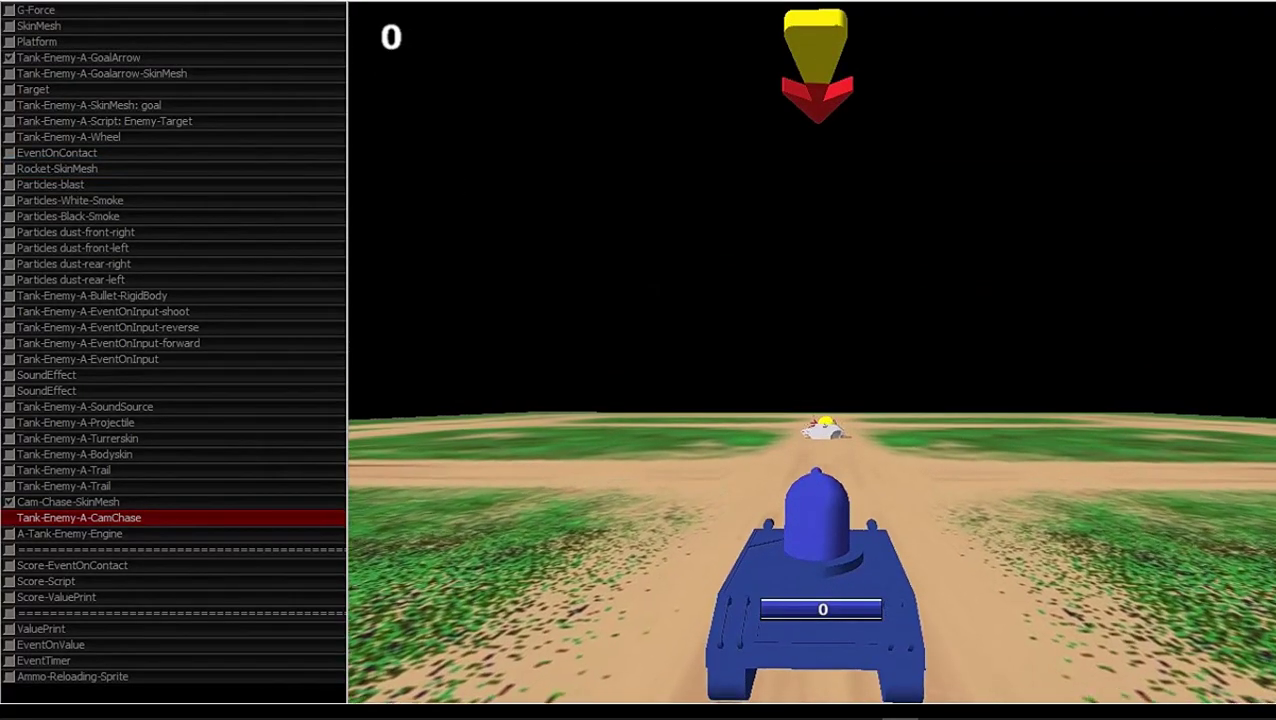
left_click(20, 8)
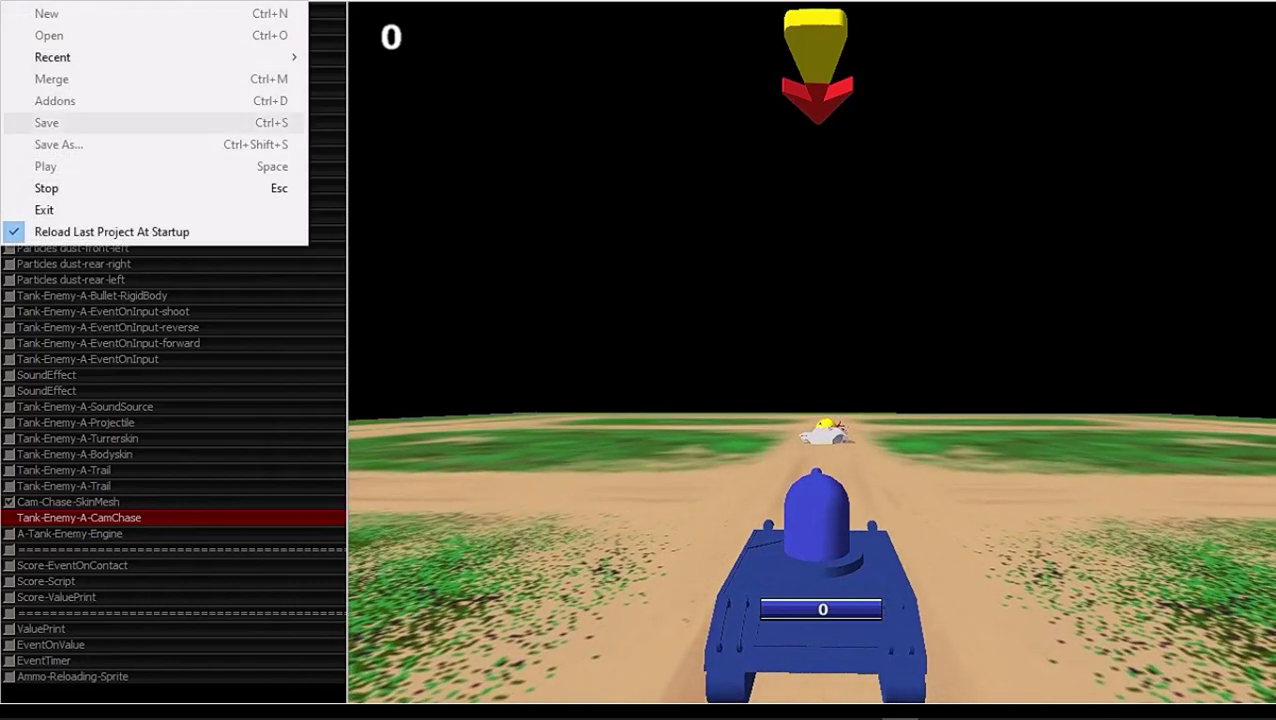
left_click(60, 187)
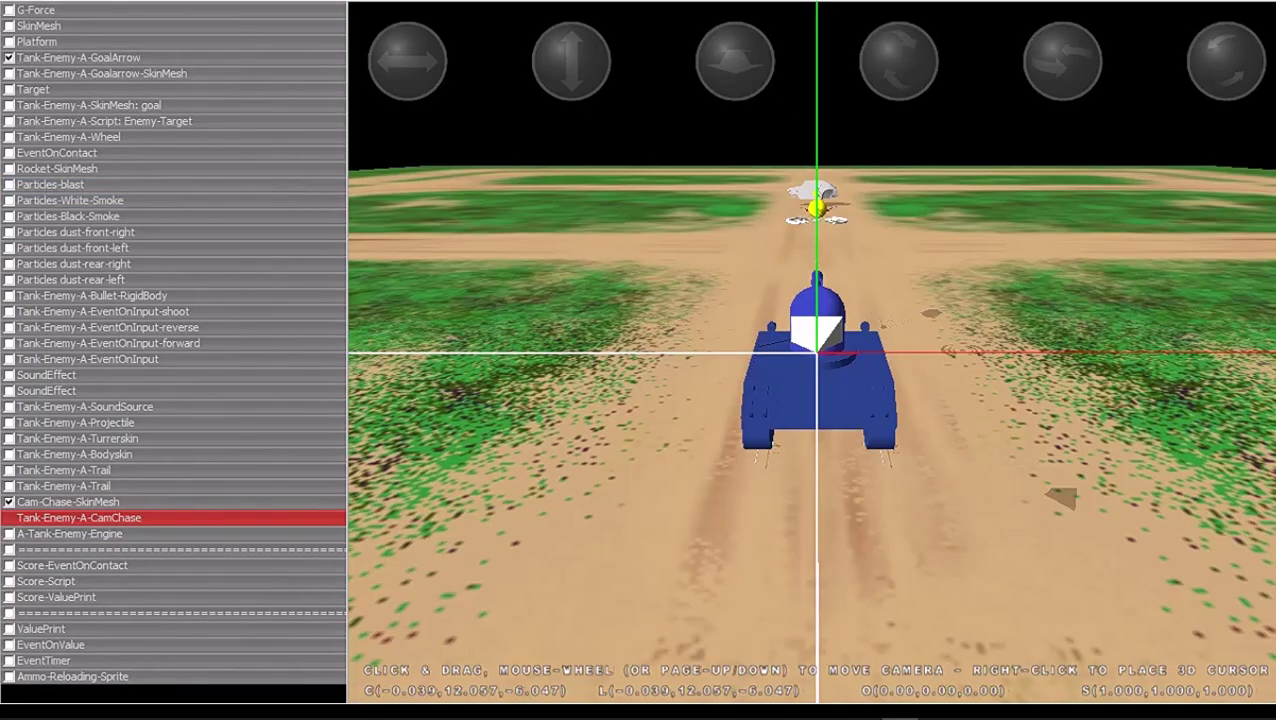
double_click(79, 517)
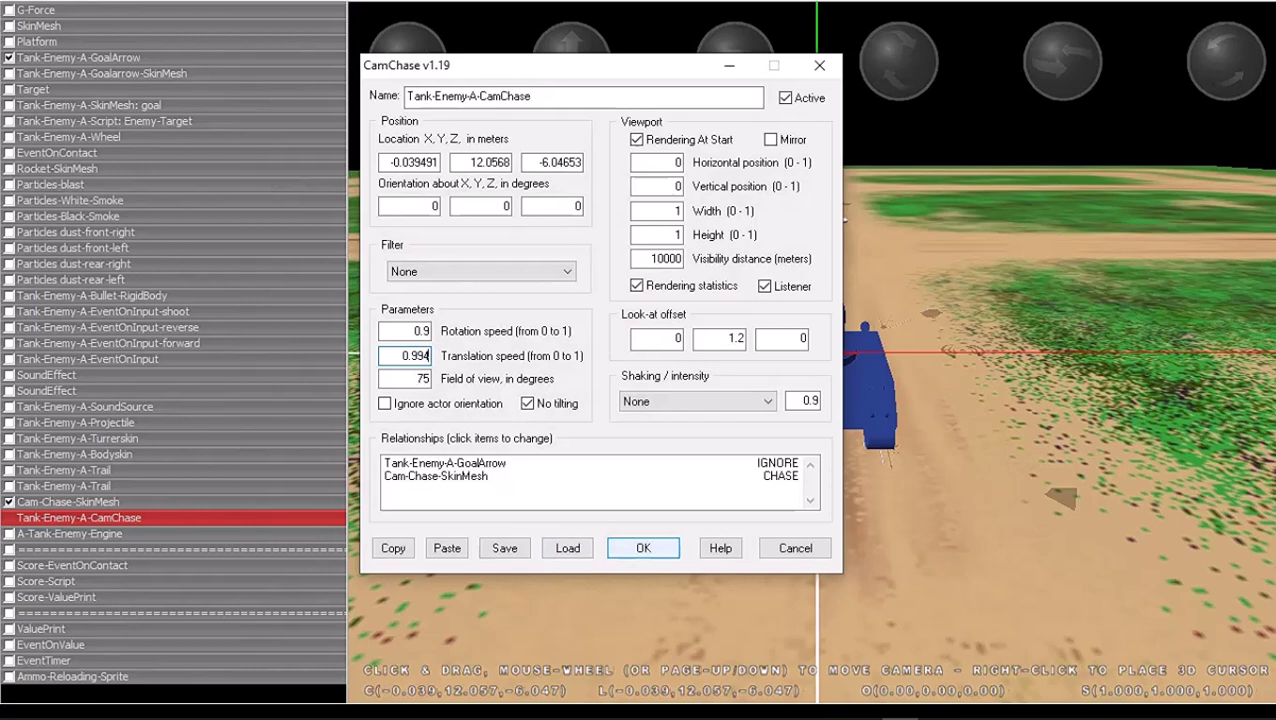
key("Return")
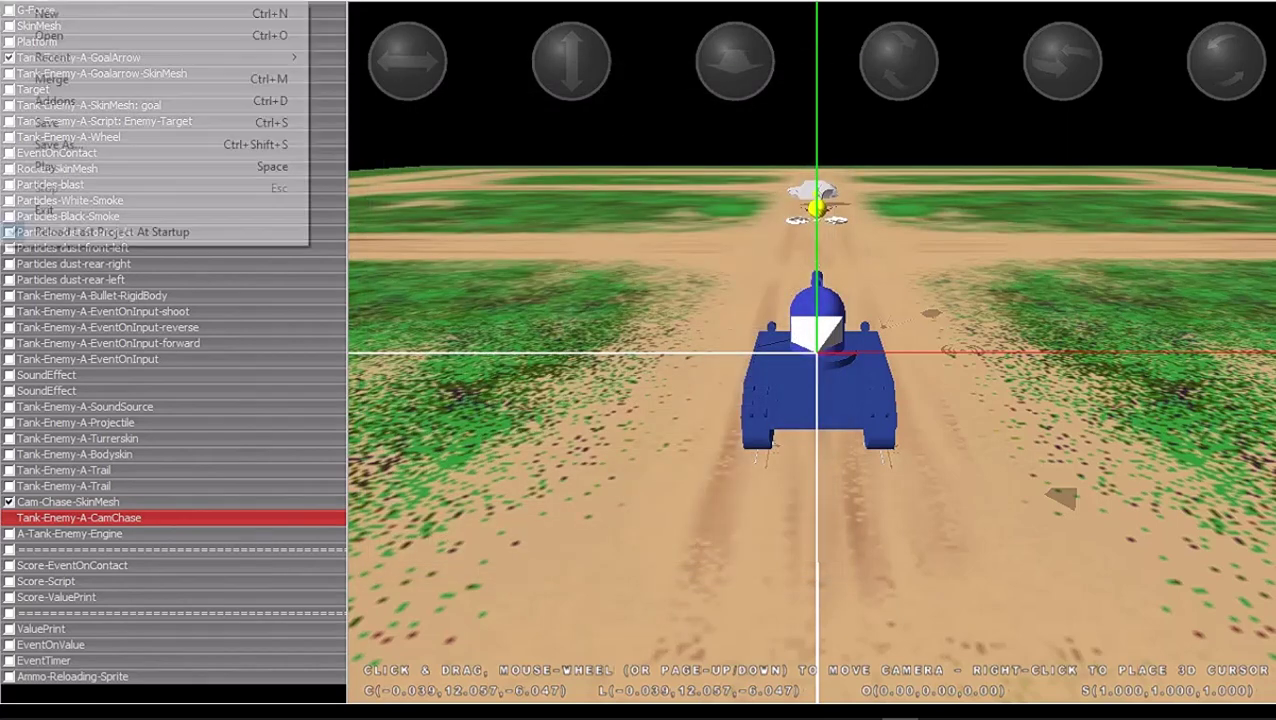
Step: Playtest with the 0.994 camera speed by turning left and firing the cannon, then stop
left_click(60, 171)
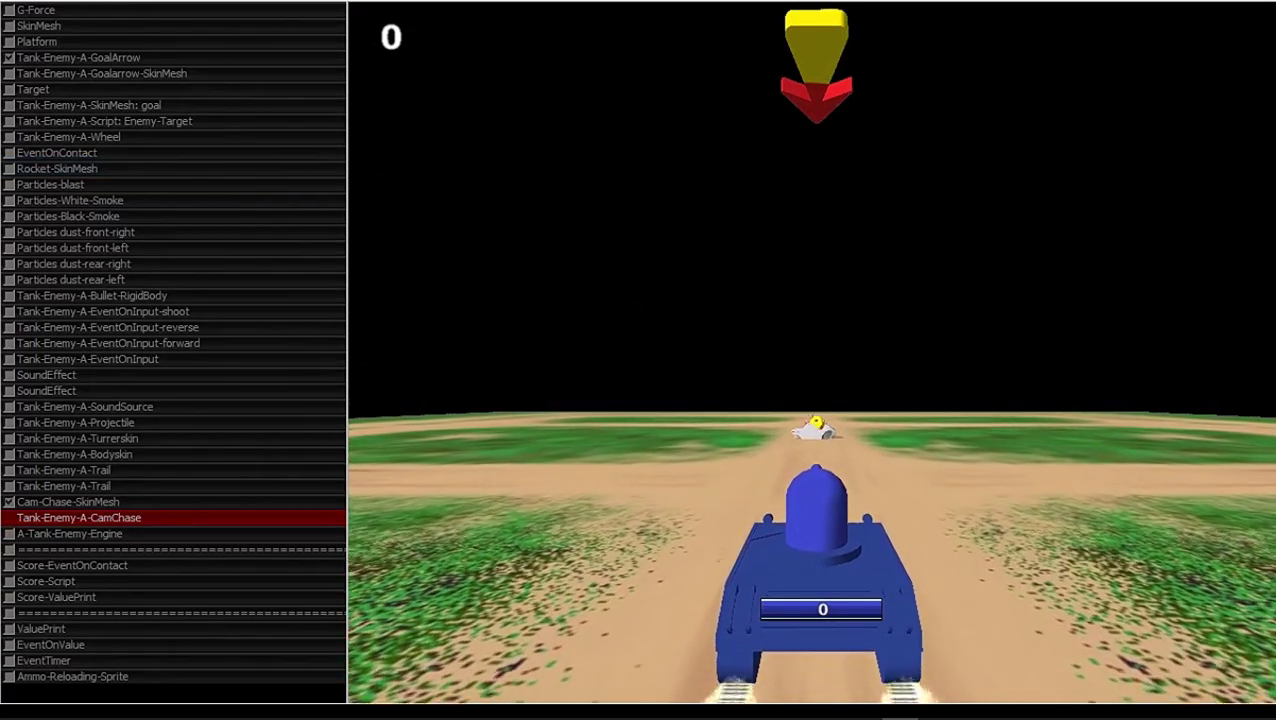
key("Left")
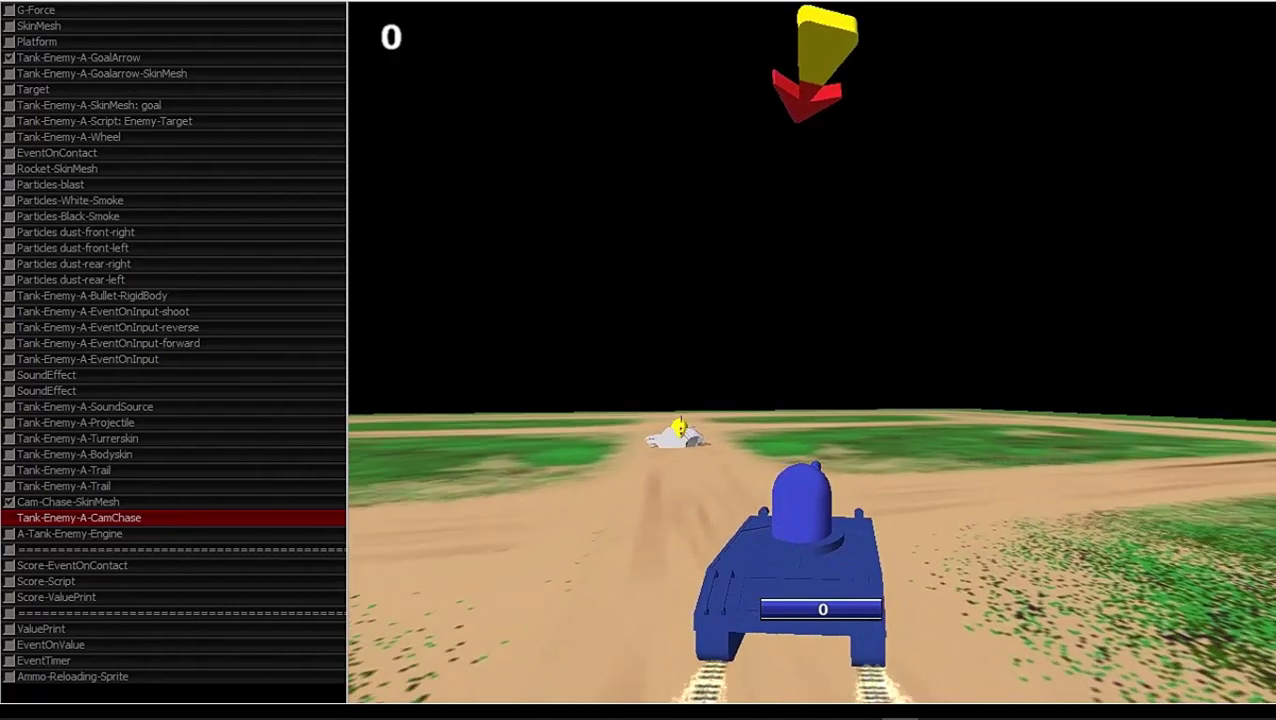
key("Left")
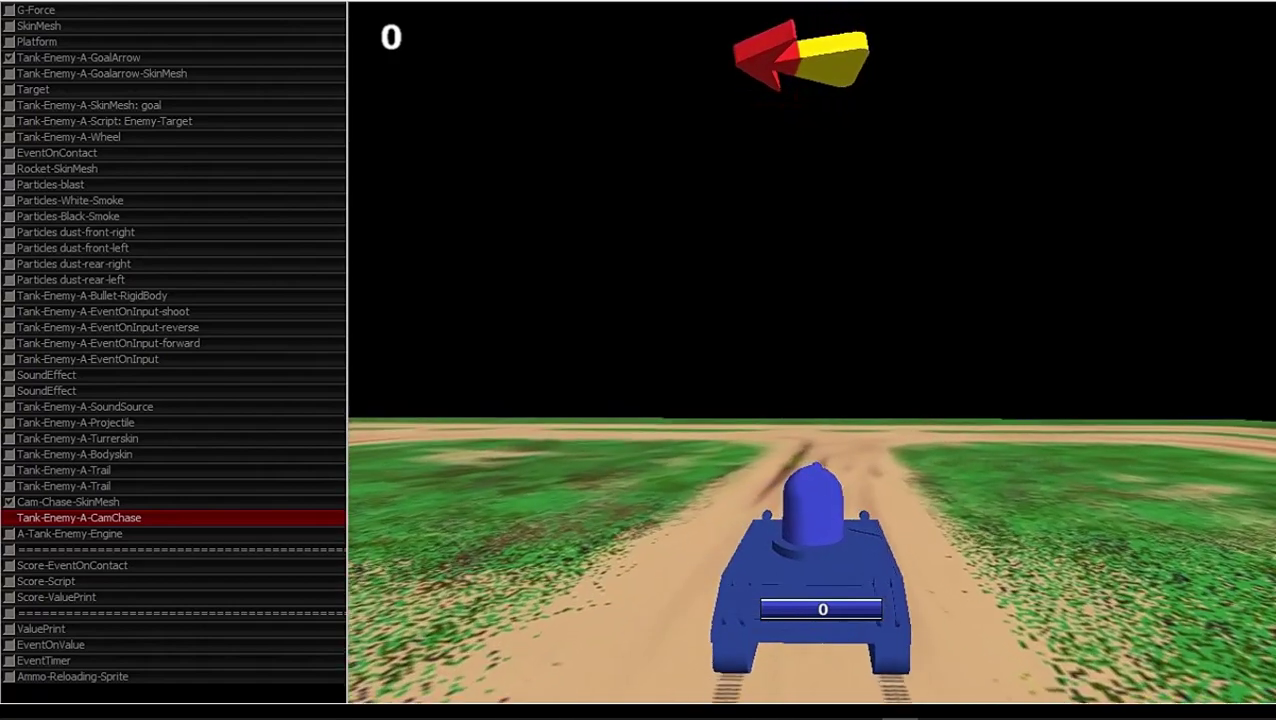
key("space")
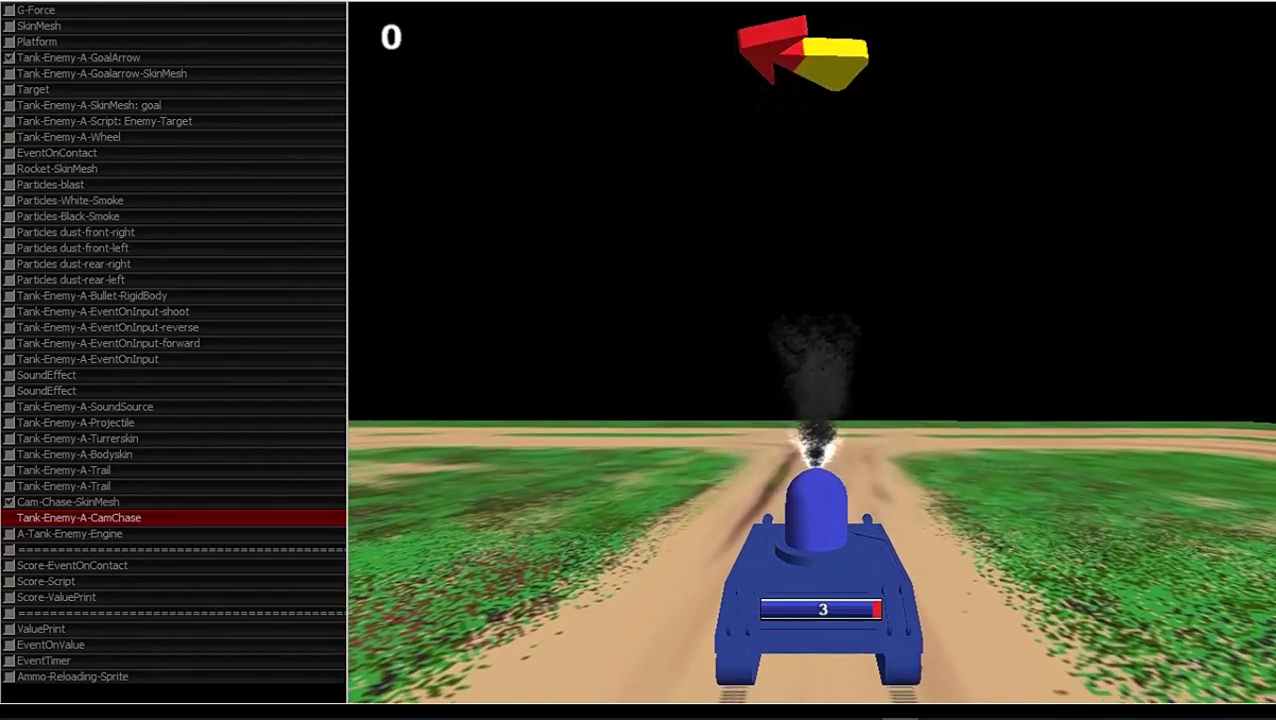
left_click(40, 188)
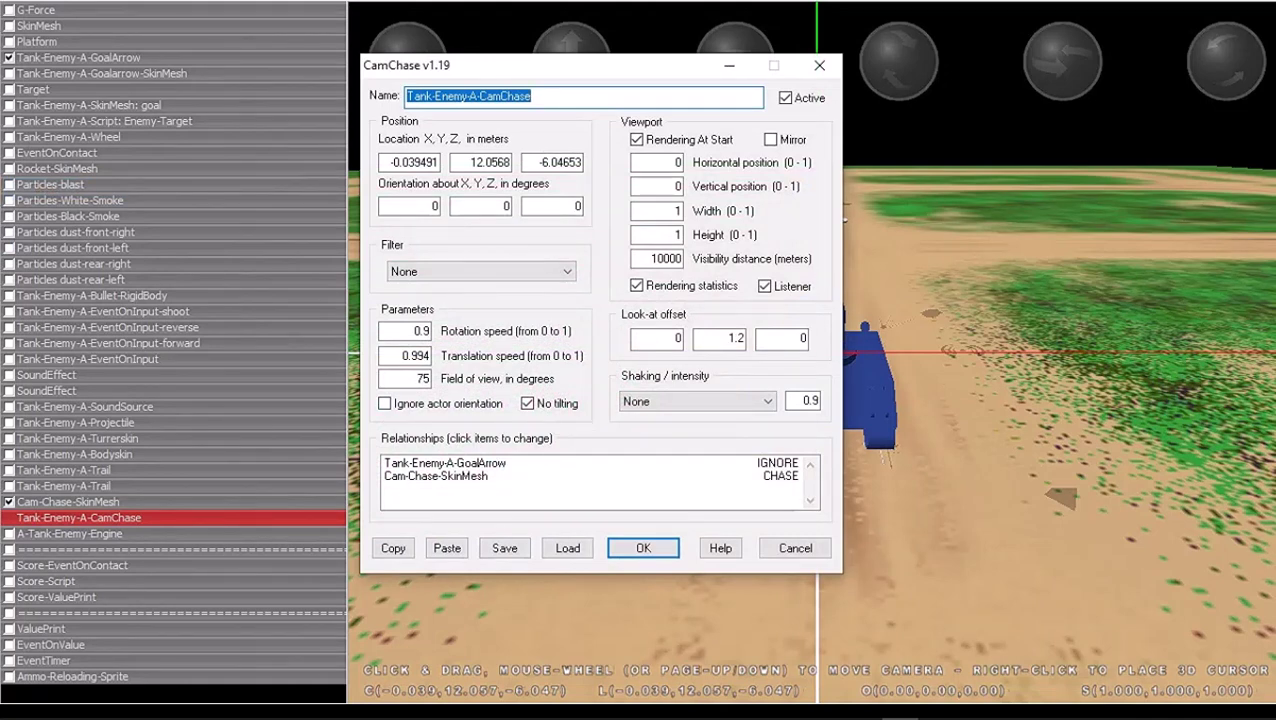
Step: Lower the chase camera's translation speed below 0.994 and start a new game run
left_click(424, 355)
type("0.991")
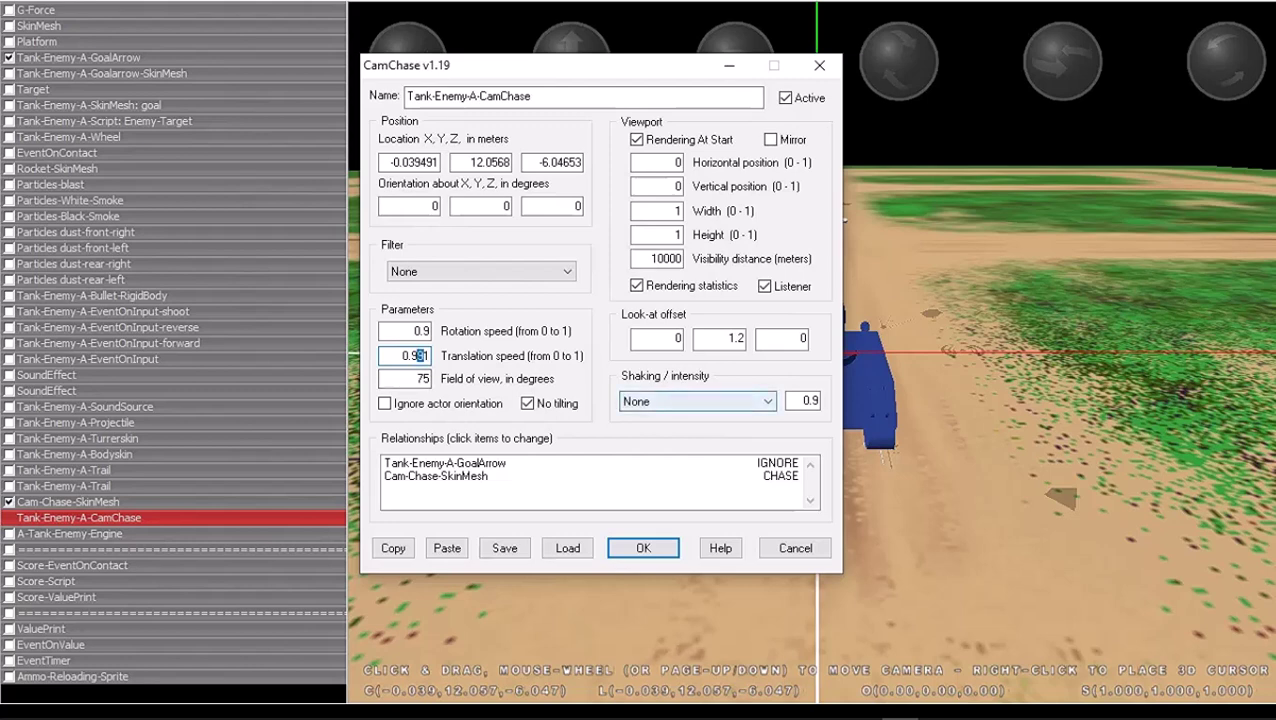
key("Return")
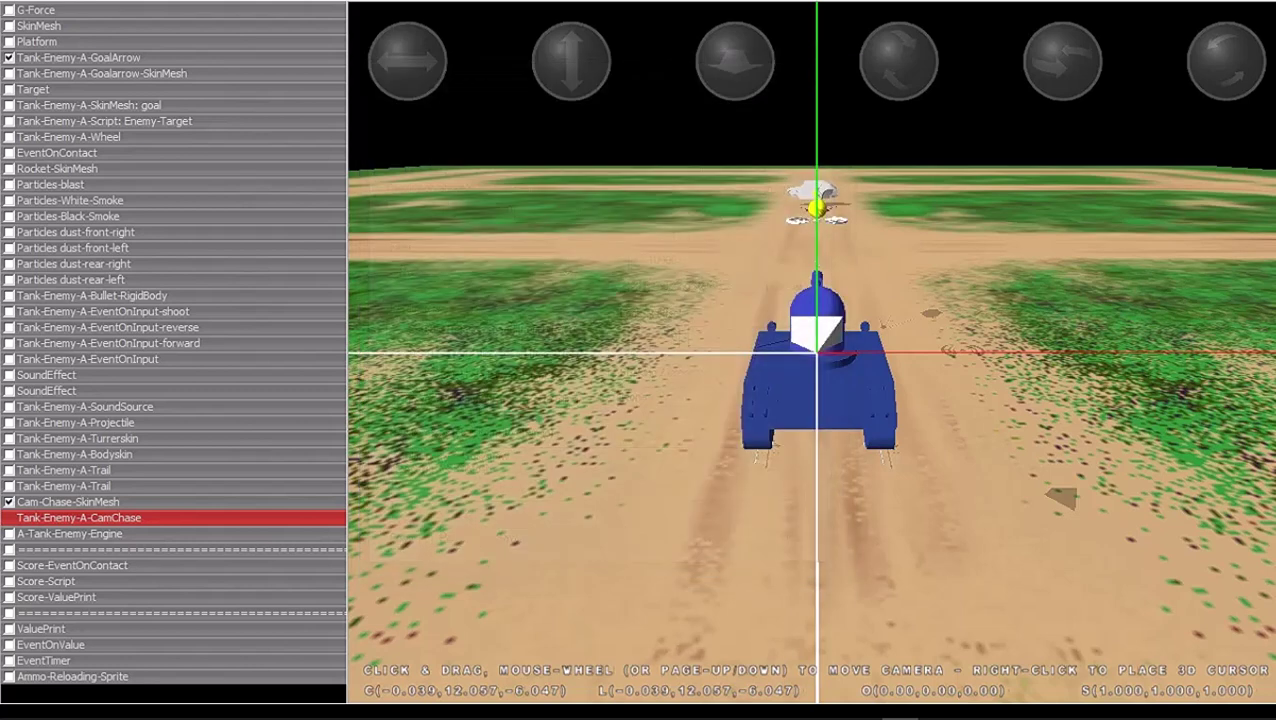
key("alt+f")
left_click(60, 167)
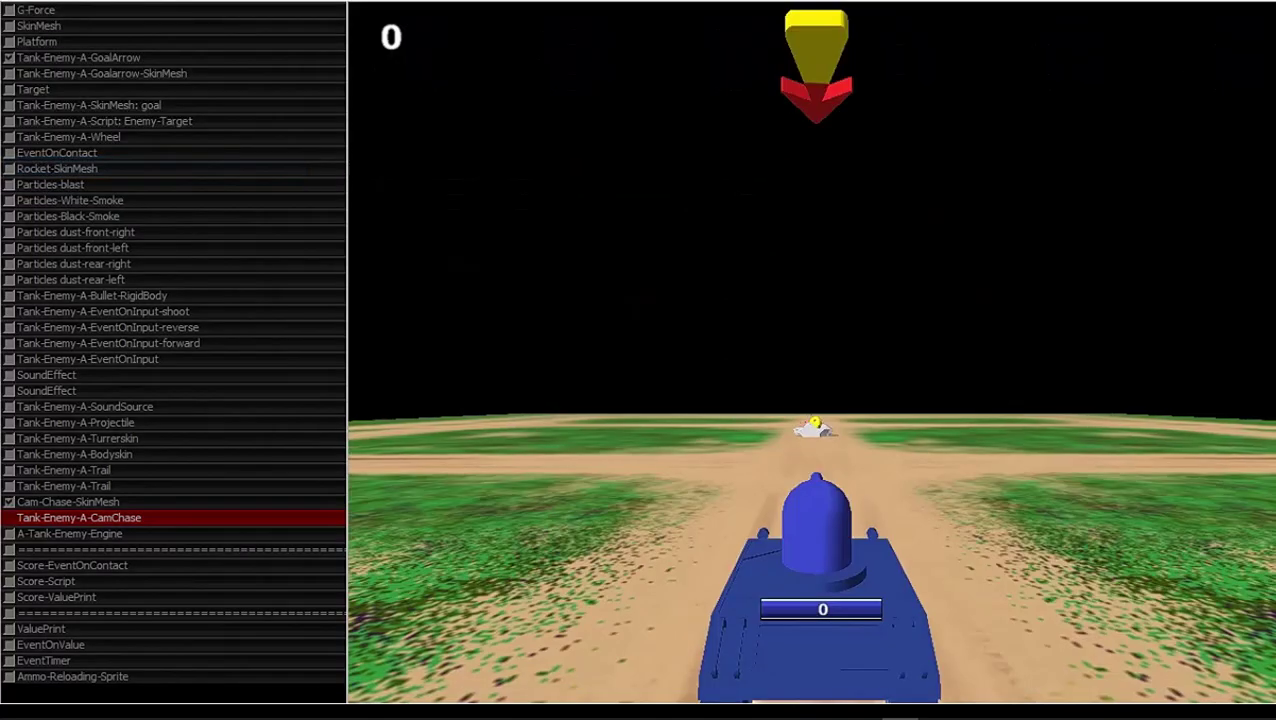
Step: Drive the tank forward and right along the dirt road to 1600 points, then stop
key("Up")
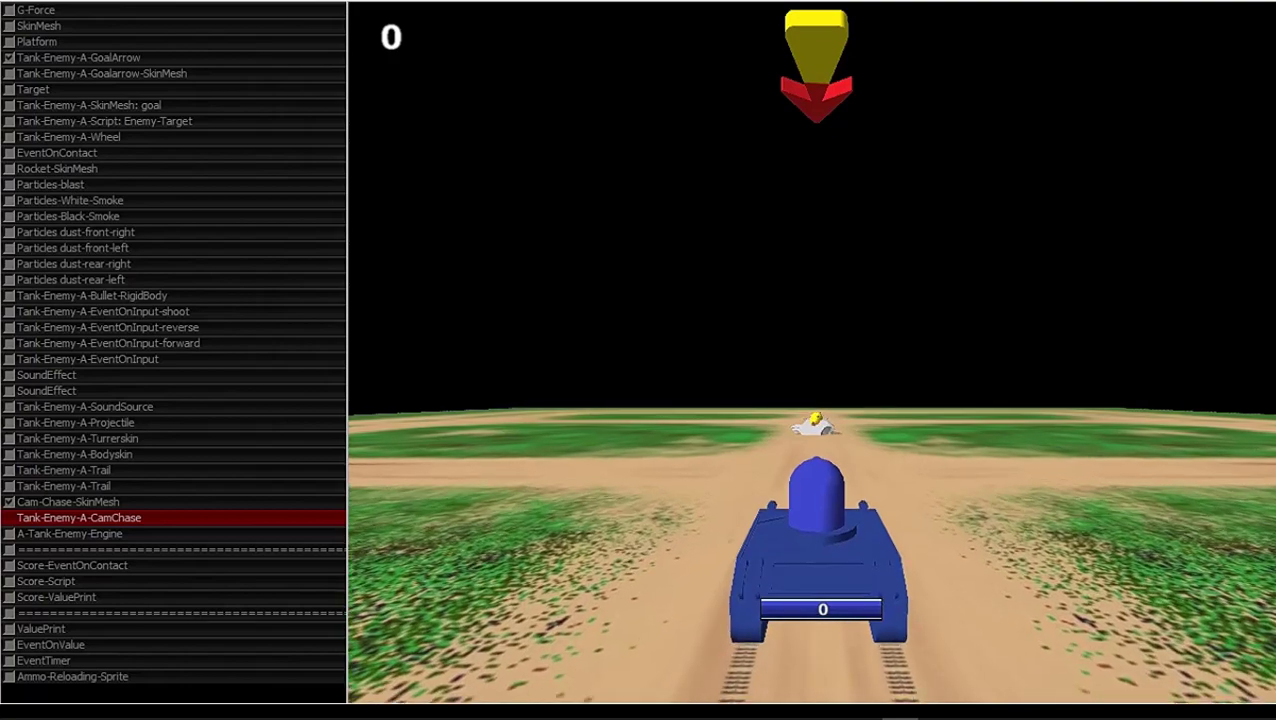
key("Right")
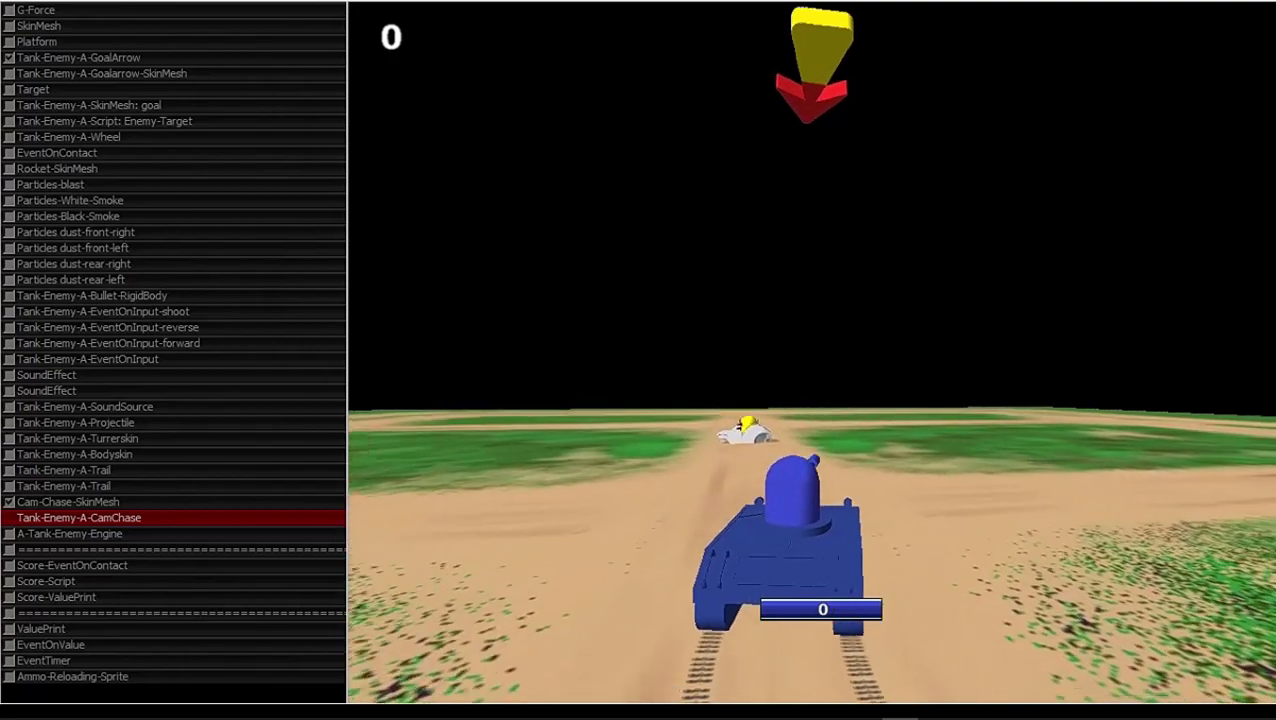
key("Right")
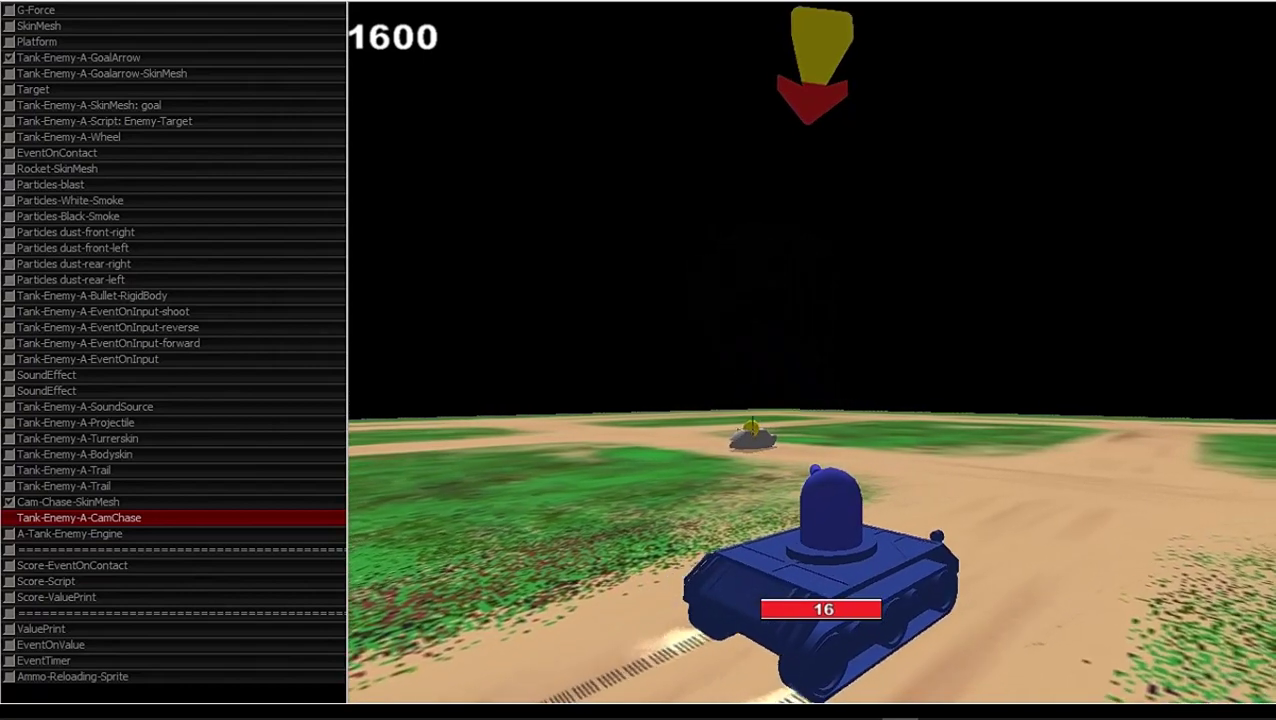
key("Escape")
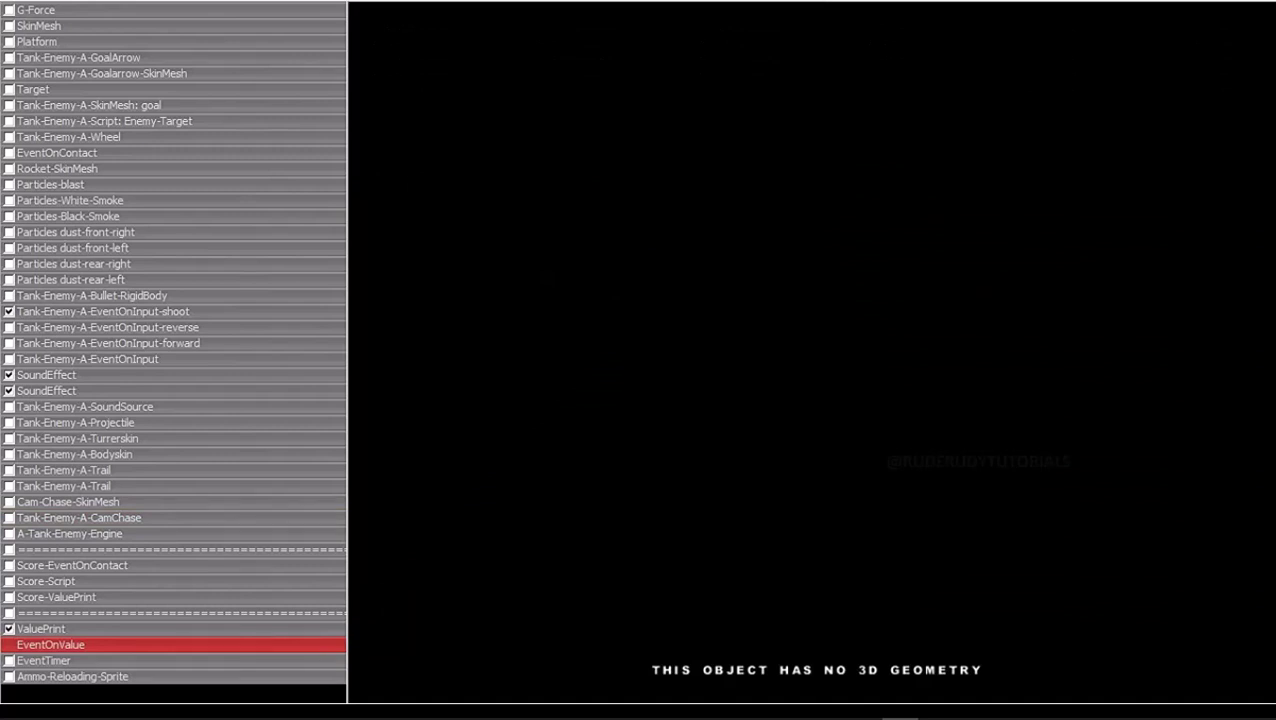
Step: Make EventOnValue stop shoot and SoundEffect between 13 and 14, with Continuous detection on
key("Return")
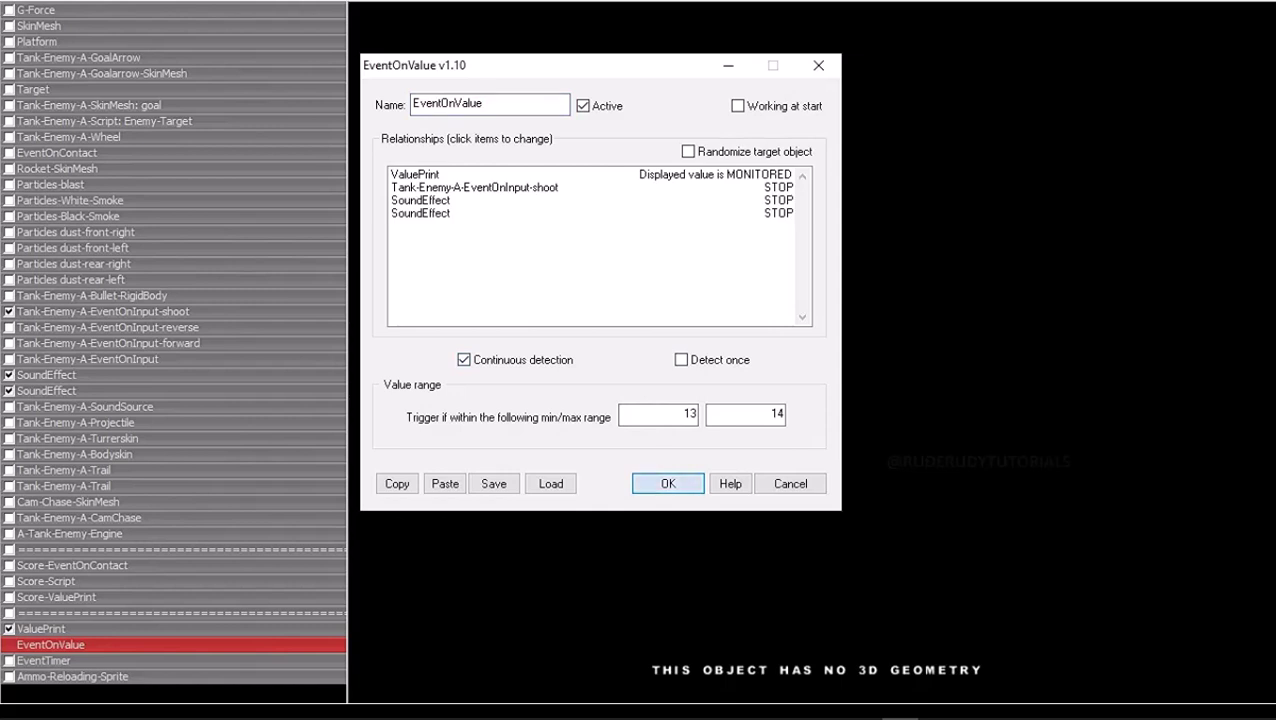
key("Return")
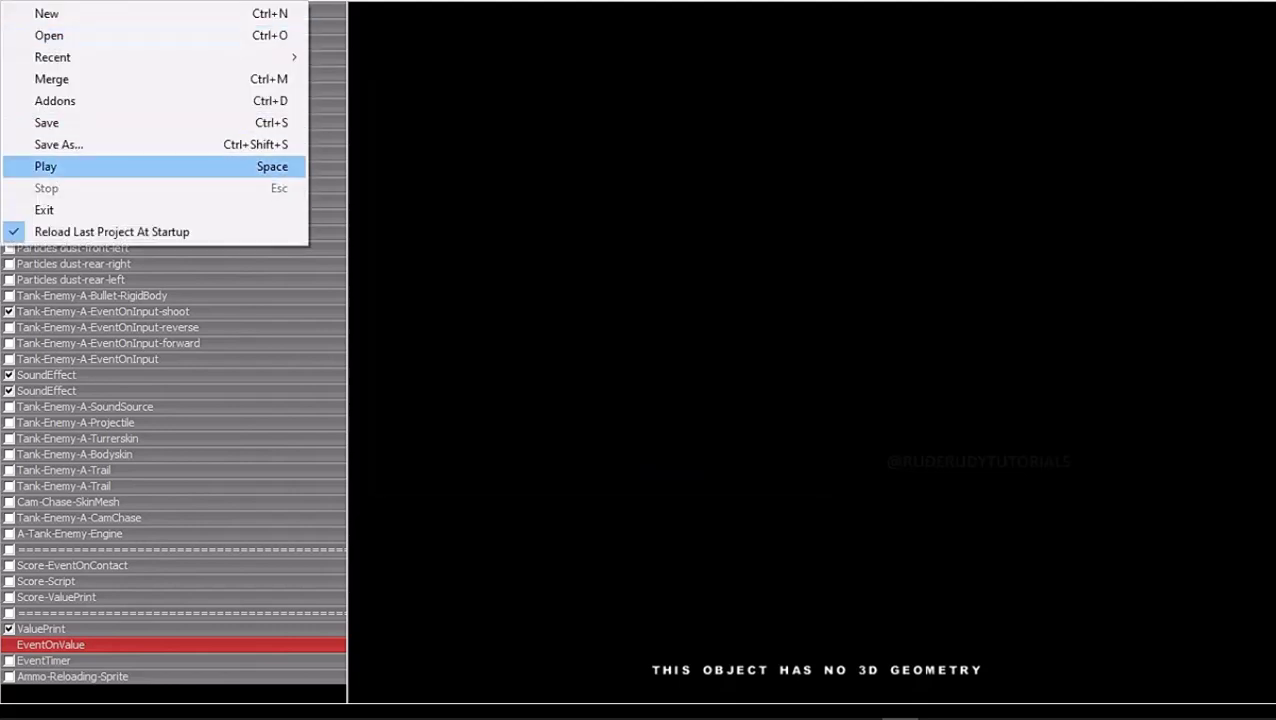
Step: Start the game and fire the cannon repeatedly to test the 13–14 ammo limit
left_click(45, 166)
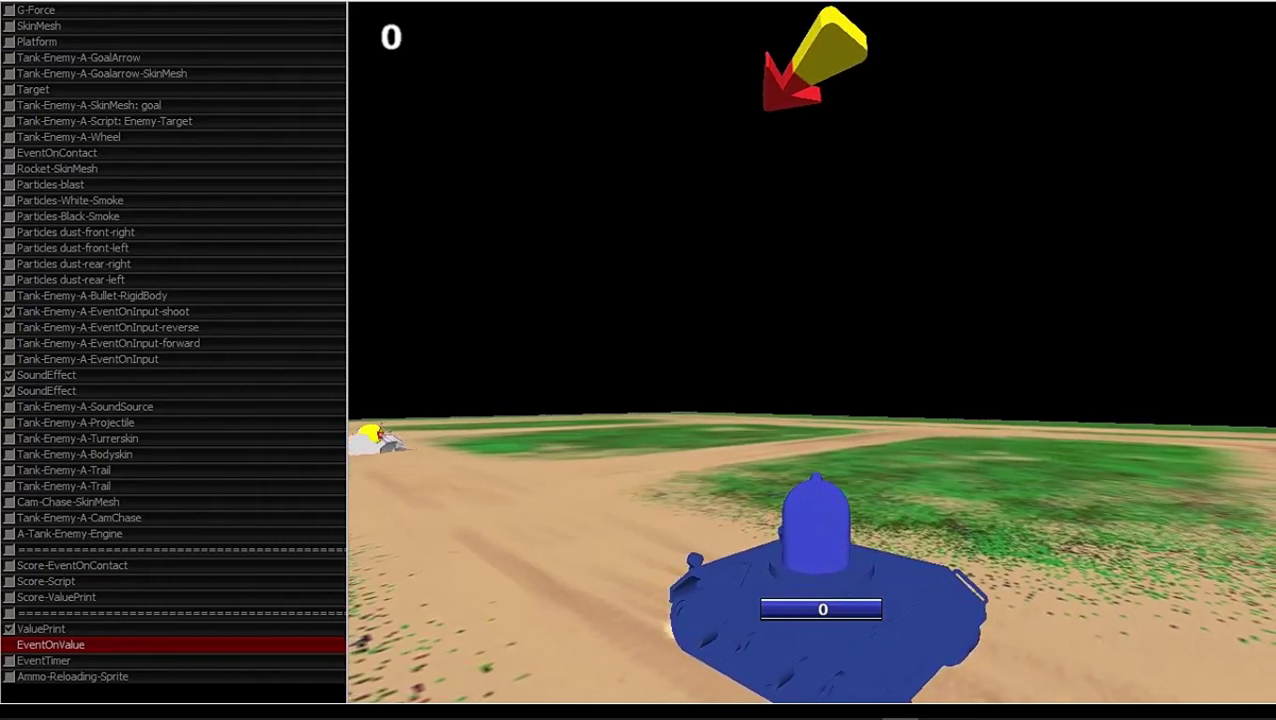
key("space")
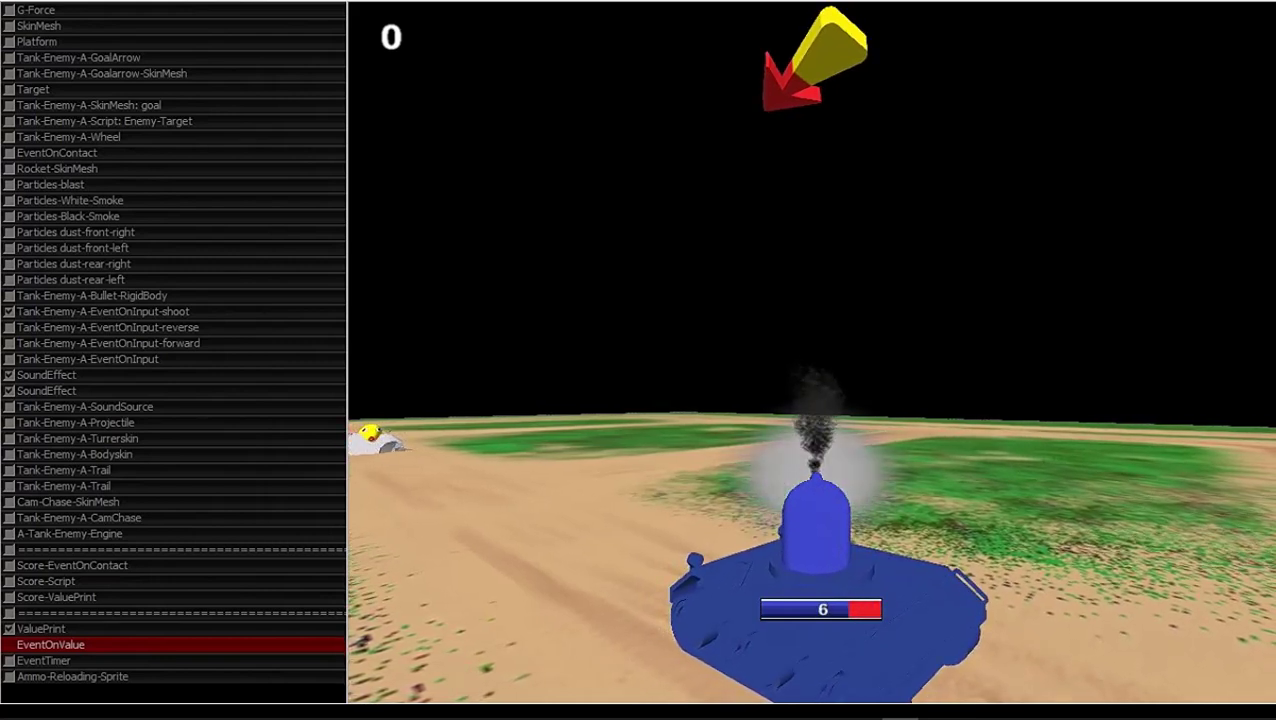
key("space")
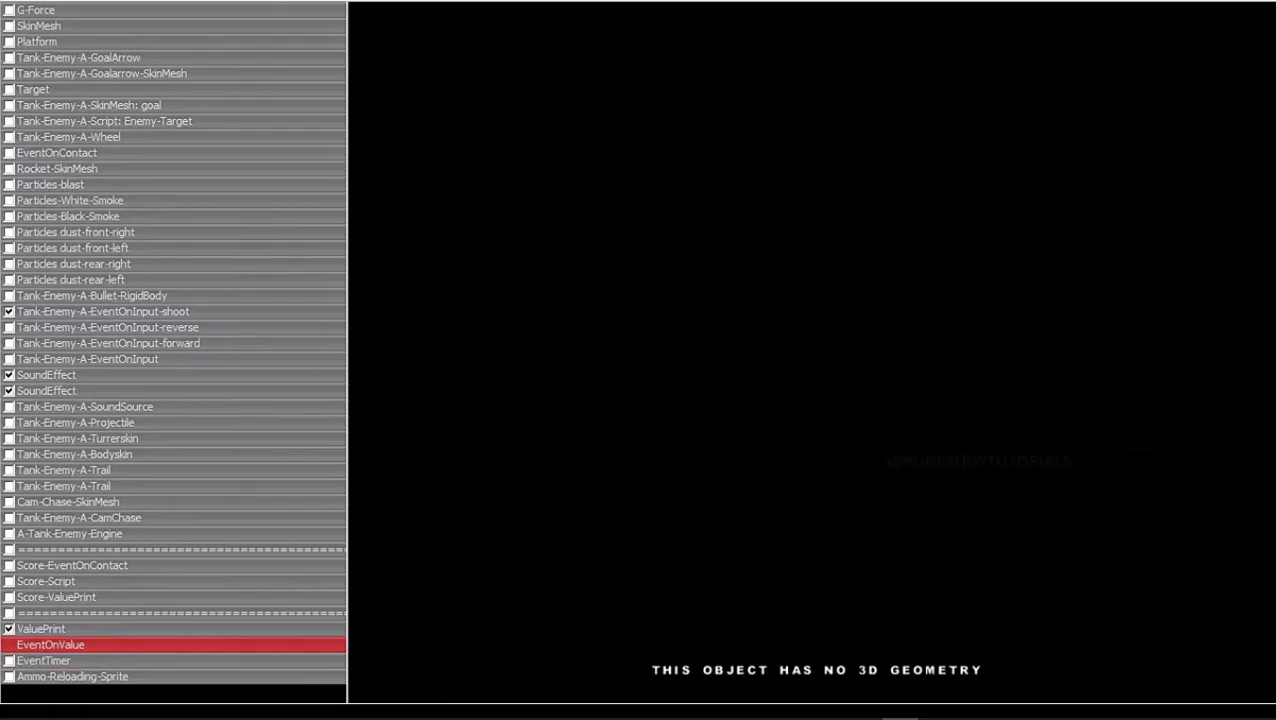
mouse_move(585, 712)
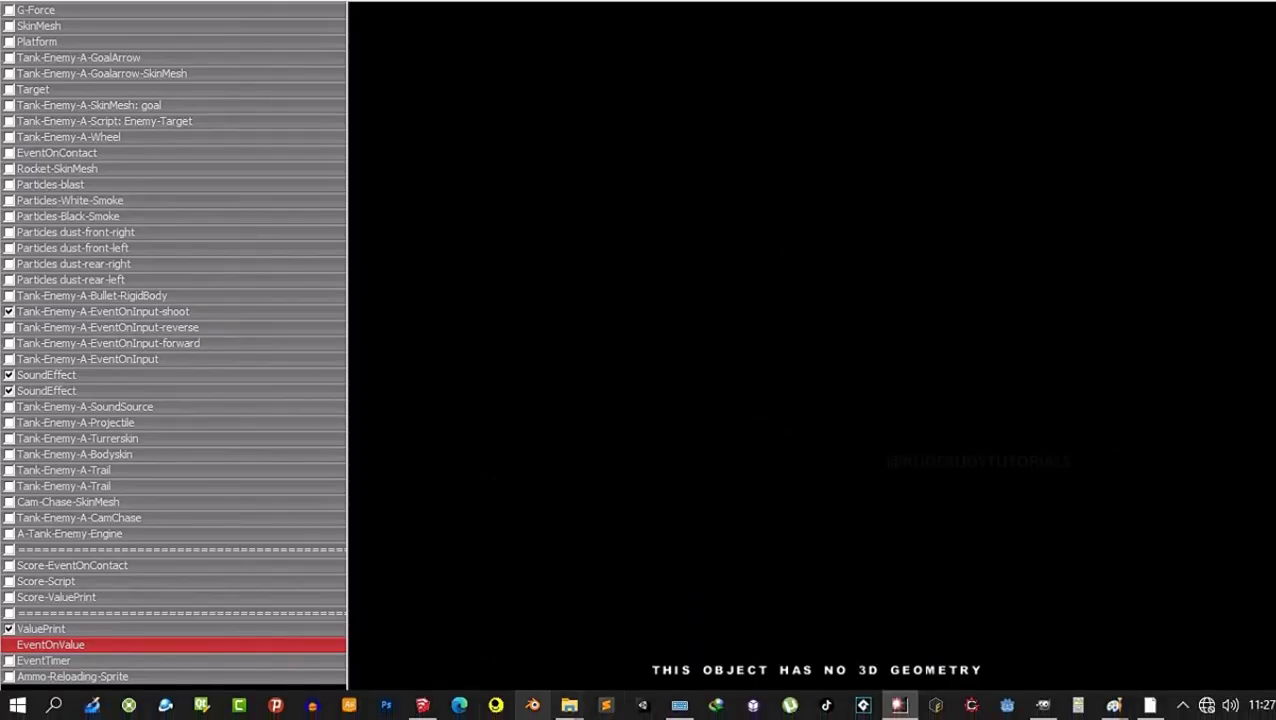